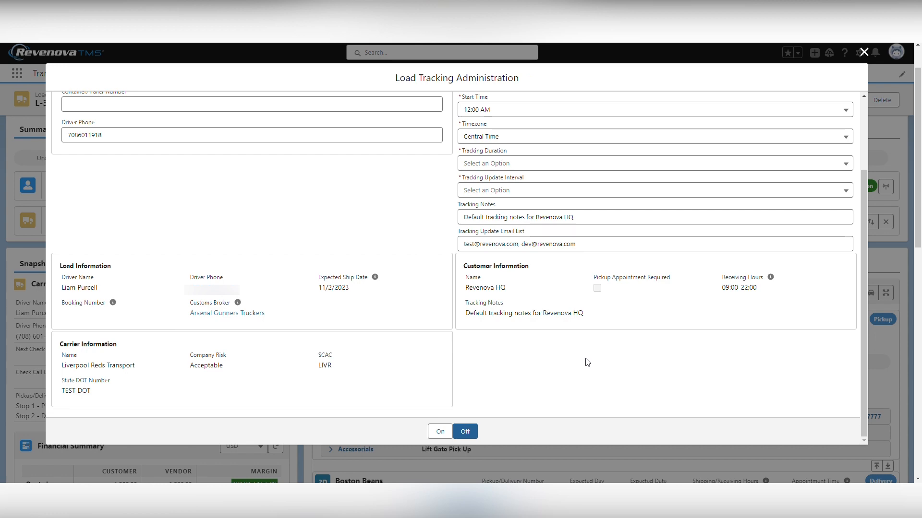
Step: Replace the tracking notes with "TEST TEST TEST"
{"action": "scroll", "coordinate": [592, 372], "scroll_direction": "up", "scroll_amount": 3}
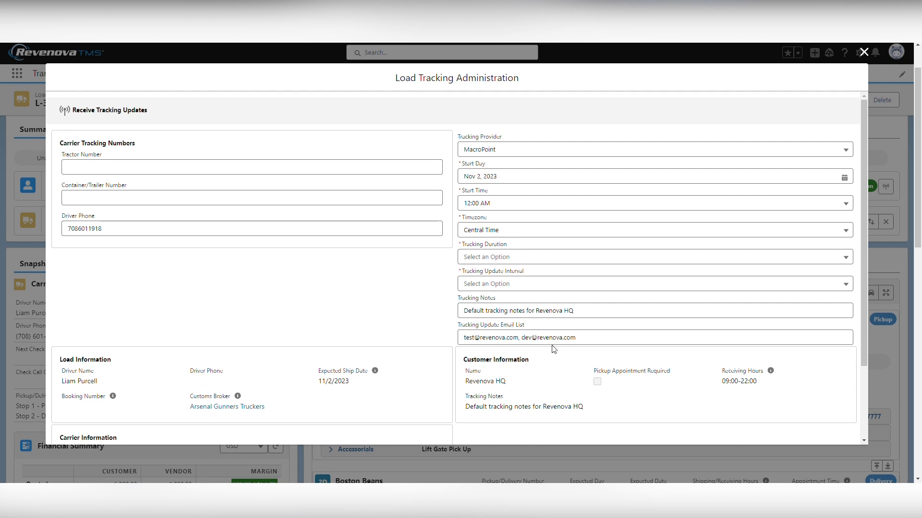
{"action": "left_click_drag", "start_coordinate": [582, 339], "coordinate": [470, 341]}
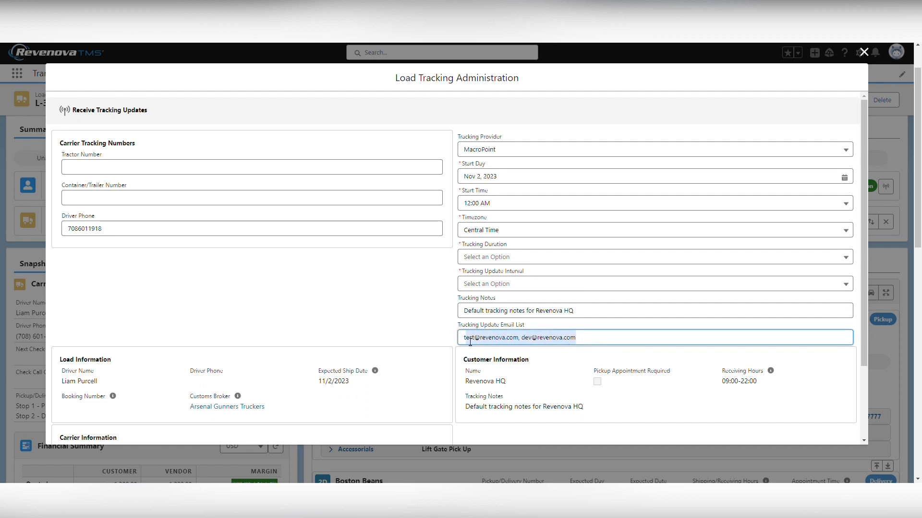
{"action": "left_click", "coordinate": [441, 337]}
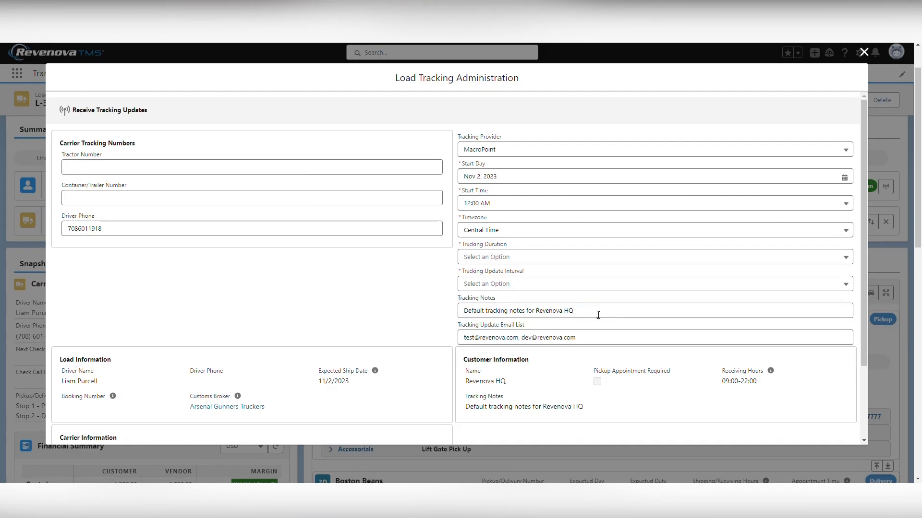
{"action": "left_click_drag", "start_coordinate": [596, 315], "coordinate": [459, 312]}
{"action": "type", "text": "TEST TEST TEST"}
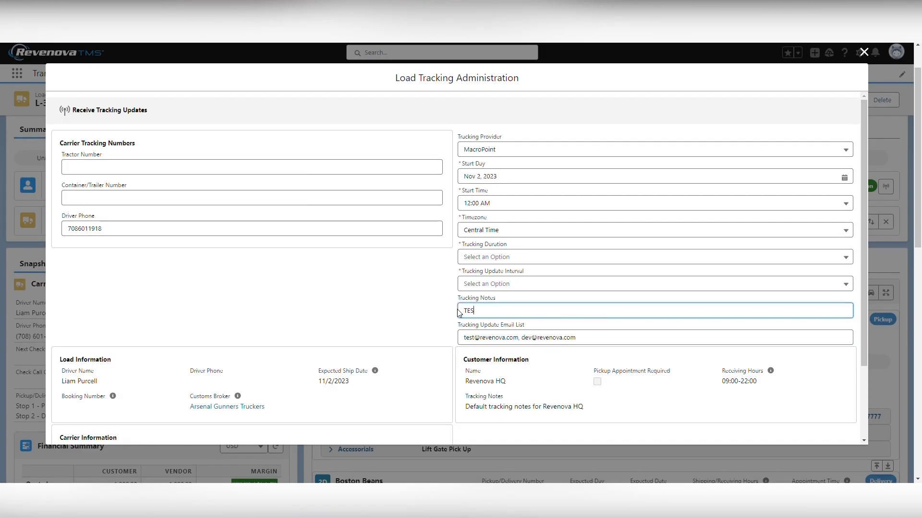
{"action": "left_click", "coordinate": [578, 305]}
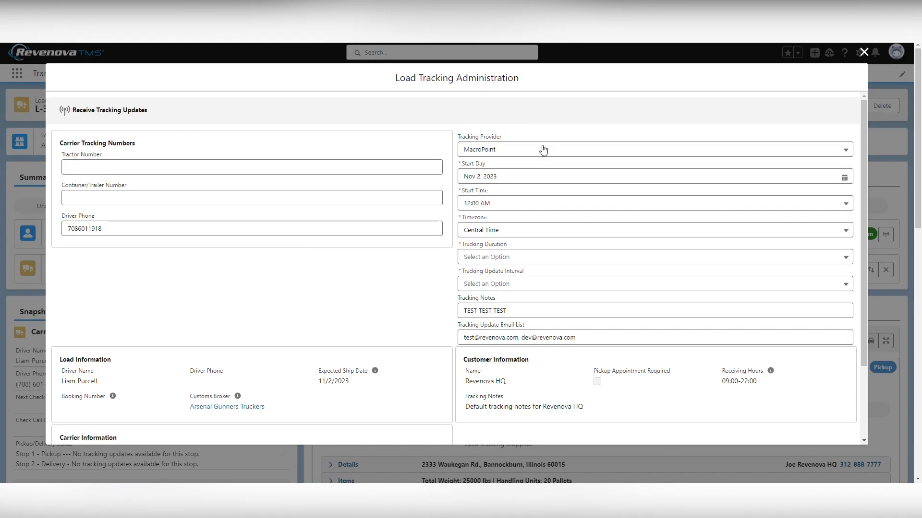
Step: Switch the tracking provider to Trucker Tools and set it back to MacroPoint
{"action": "left_click", "coordinate": [540, 150]}
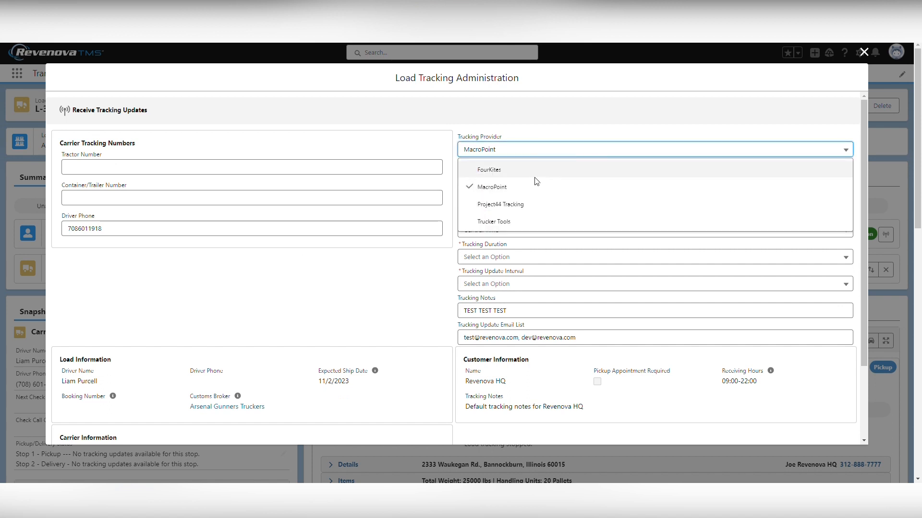
{"action": "left_click", "coordinate": [533, 190]}
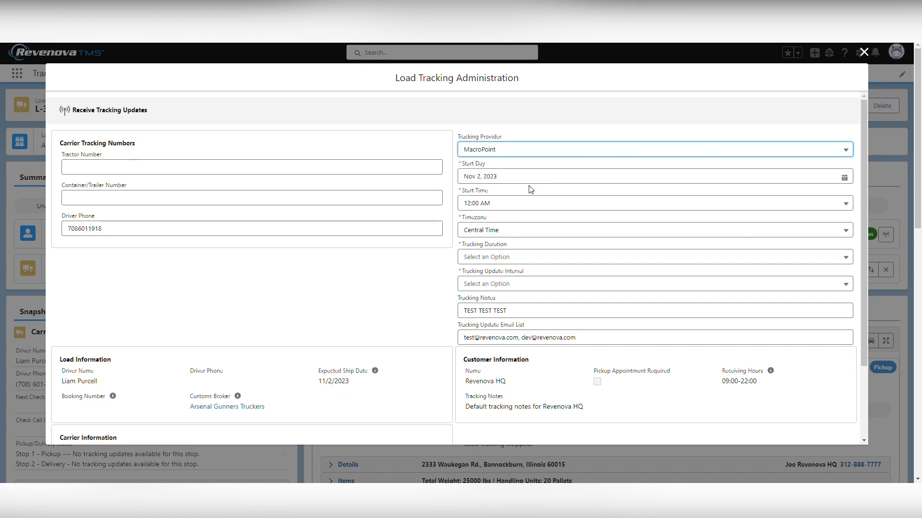
{"action": "left_click", "coordinate": [528, 153]}
{"action": "left_click", "coordinate": [530, 223]}
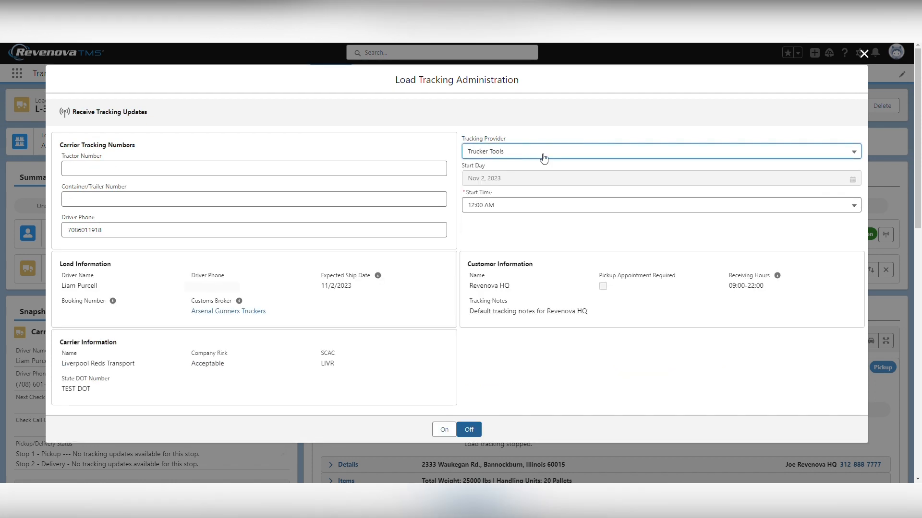
{"action": "left_click", "coordinate": [542, 156]}
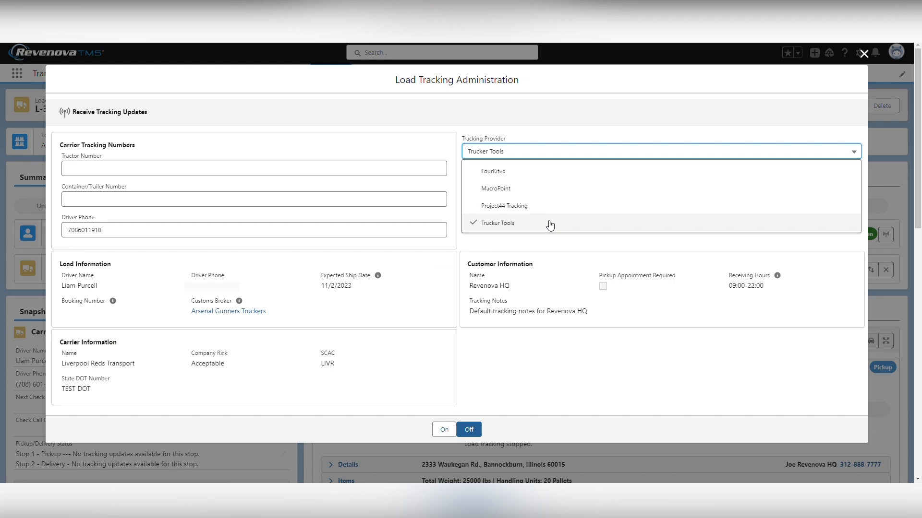
{"action": "left_click", "coordinate": [496, 188]}
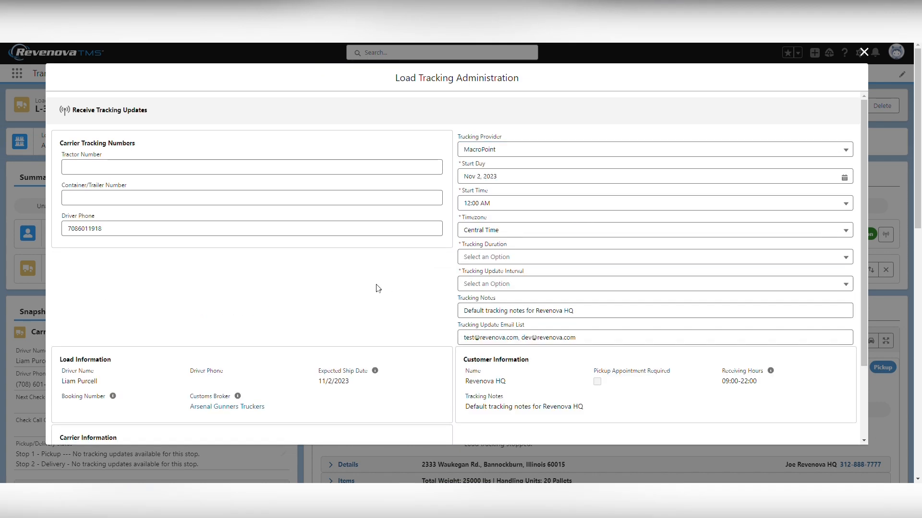
Step: Set the MacroPoint tracking start time to 7:00 AM
{"action": "scroll", "coordinate": [377, 288], "scroll_direction": "down", "scroll_amount": 3}
{"action": "scroll", "coordinate": [549, 350], "scroll_direction": "up", "scroll_amount": 3}
{"action": "left_click", "coordinate": [591, 208]}
{"action": "scroll", "coordinate": [545, 308], "scroll_direction": "down", "scroll_amount": 2}
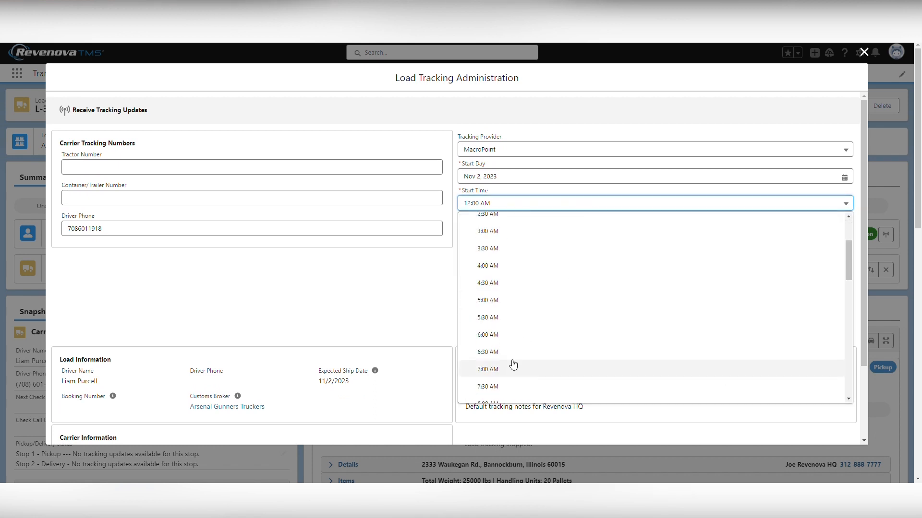
{"action": "left_click", "coordinate": [541, 366]}
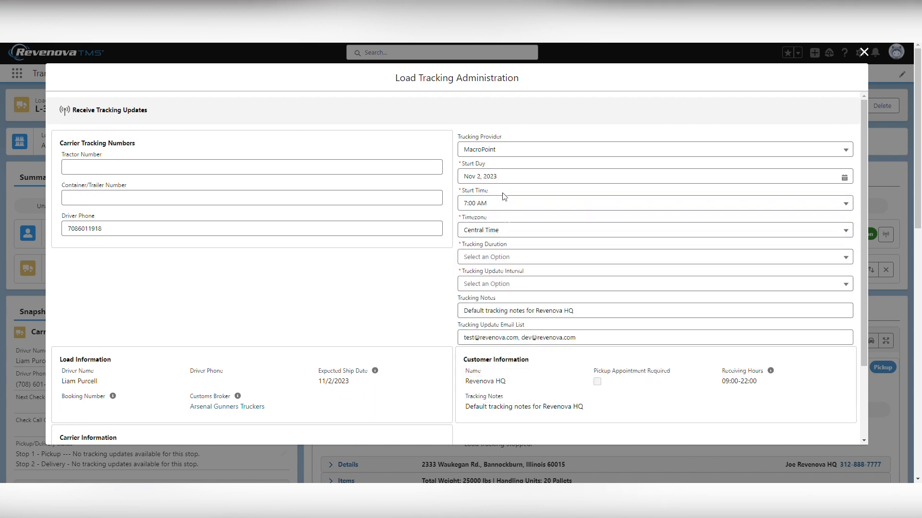
Step: Set the tracking duration to 2 hours and the tracking update interval to 30 minutes
{"action": "left_click", "coordinate": [511, 260]}
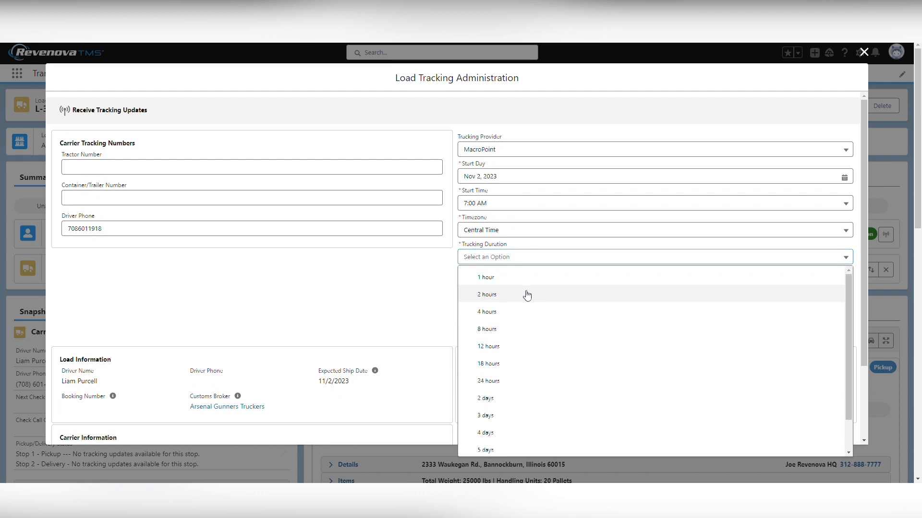
{"action": "left_click", "coordinate": [521, 295]}
{"action": "left_click", "coordinate": [523, 285]}
{"action": "left_click", "coordinate": [530, 323]}
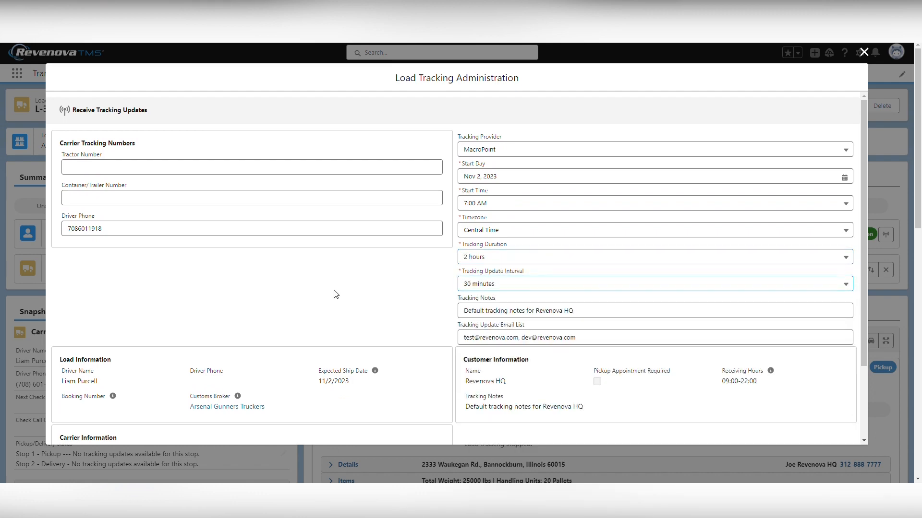
Step: Turn load tracking on and close the tracking administration window
{"action": "scroll", "coordinate": [366, 347], "scroll_direction": "down", "scroll_amount": 2}
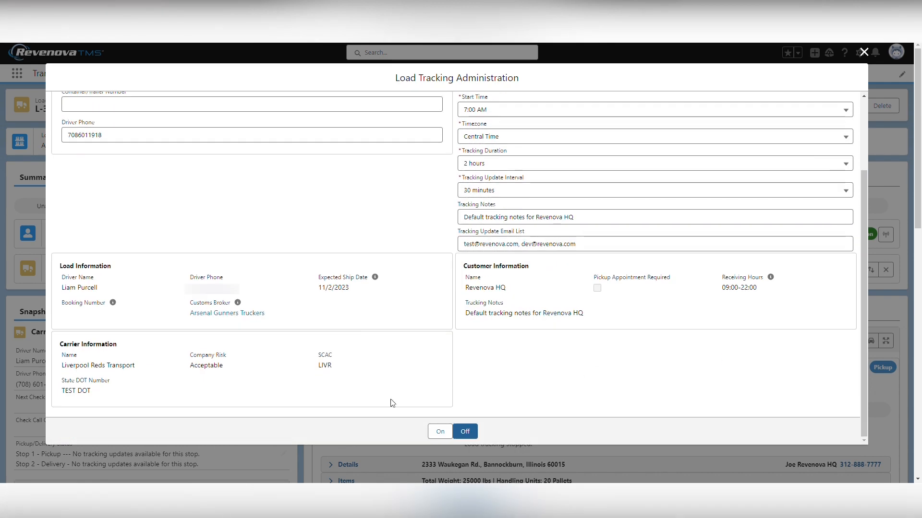
{"action": "left_click", "coordinate": [440, 431]}
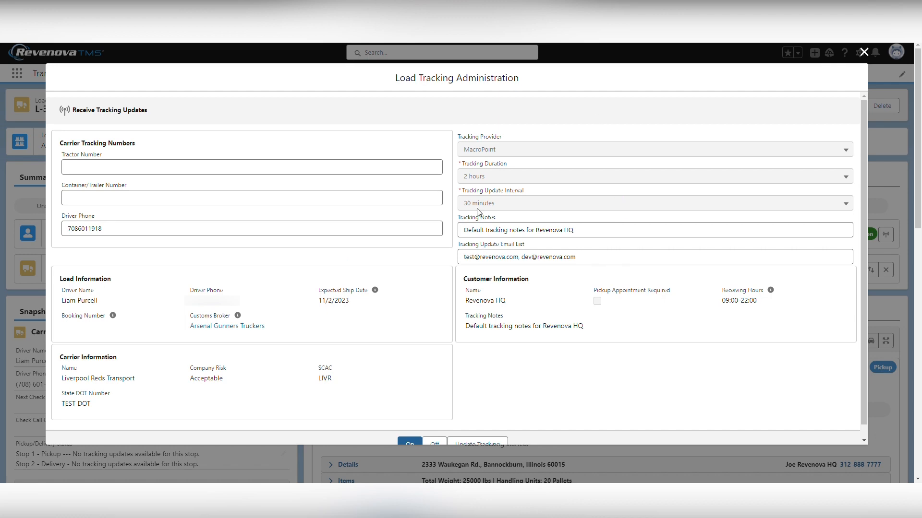
{"action": "left_click", "coordinate": [864, 52]}
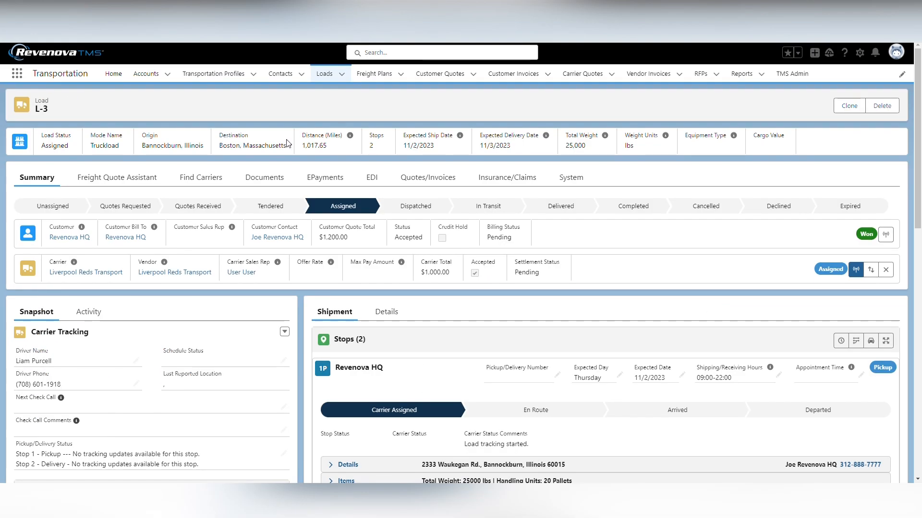
Step: Reopen the assigned carrier's load tracking administration from the load summary, turn tracking off, and close the window
{"action": "left_click", "coordinate": [201, 178]}
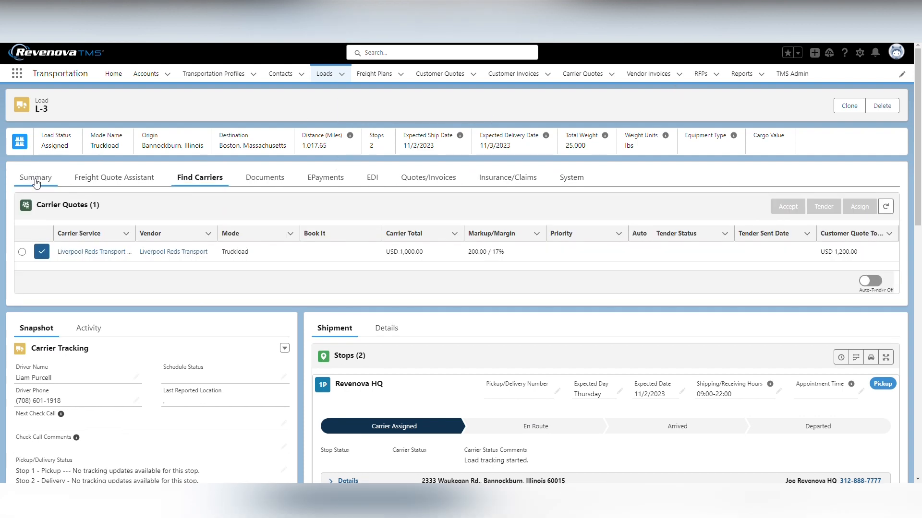
{"action": "left_click", "coordinate": [36, 182]}
{"action": "left_click", "coordinate": [853, 273]}
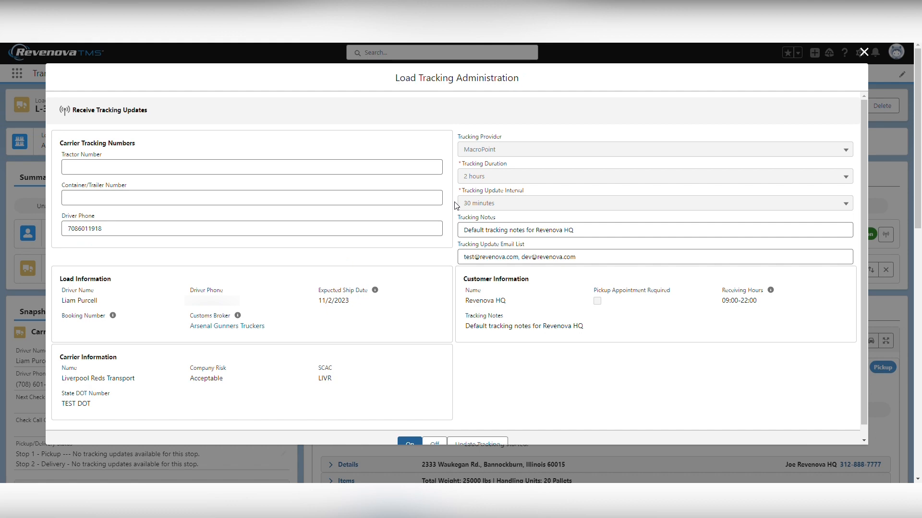
{"action": "scroll", "coordinate": [456, 205], "scroll_direction": "down", "scroll_amount": 1}
{"action": "left_click", "coordinate": [435, 431]}
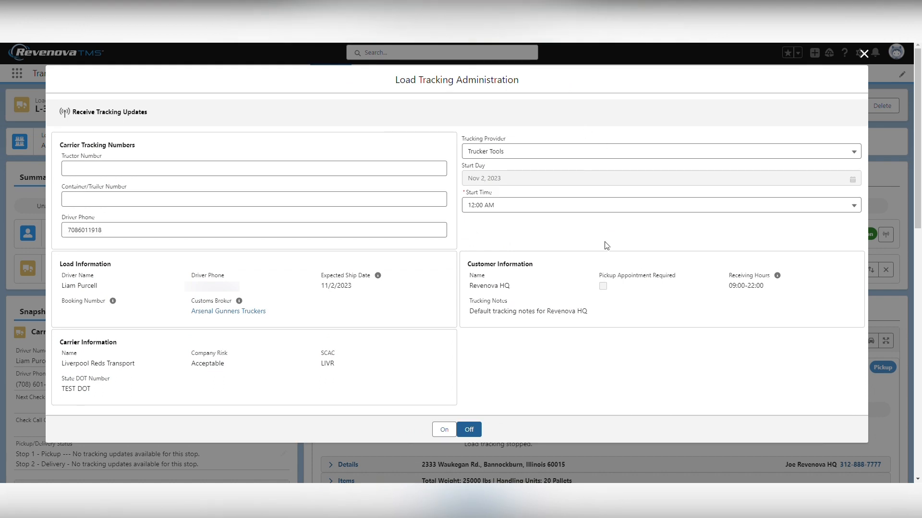
{"action": "left_click", "coordinate": [864, 53]}
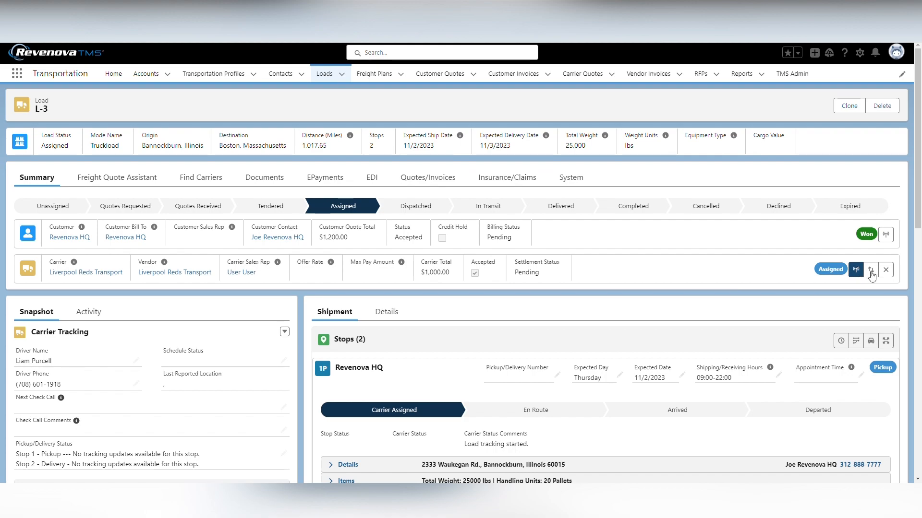
Step: Remove the carrier Liverpool Reds Transport from load L-3
{"action": "left_click", "coordinate": [886, 270]}
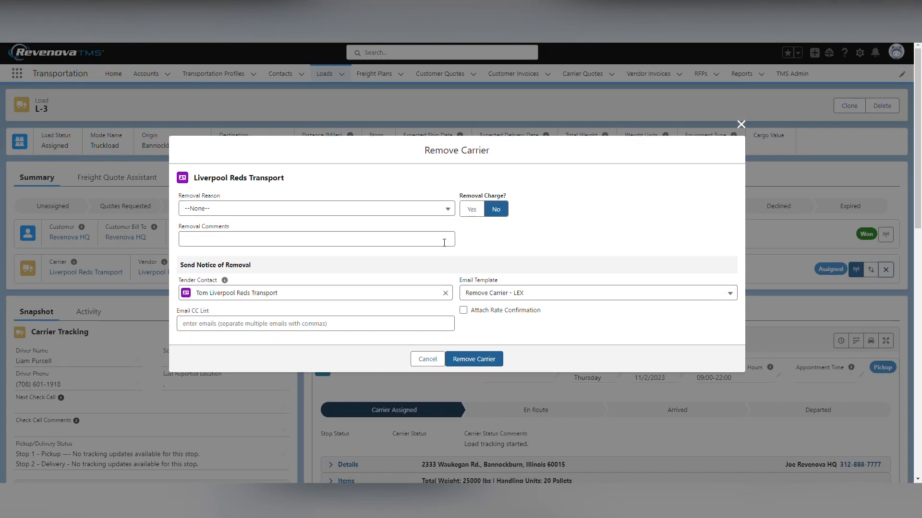
{"action": "left_click", "coordinate": [478, 356]}
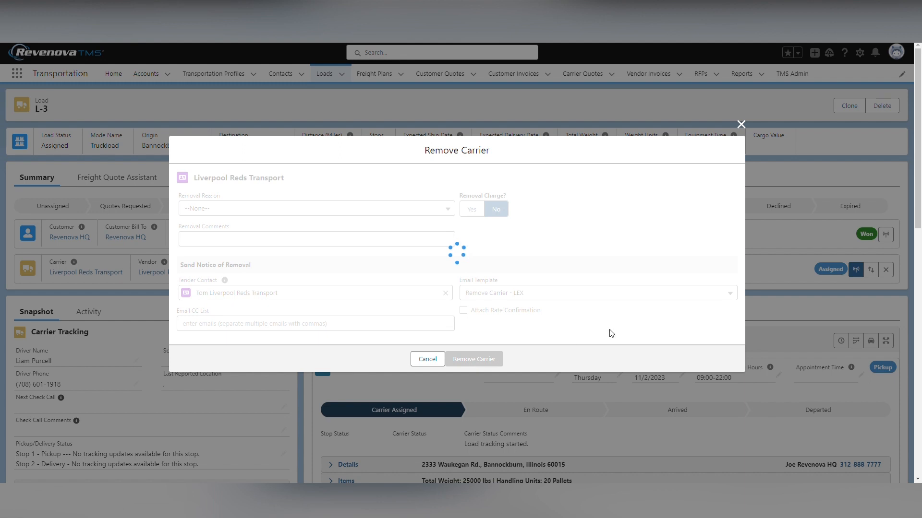